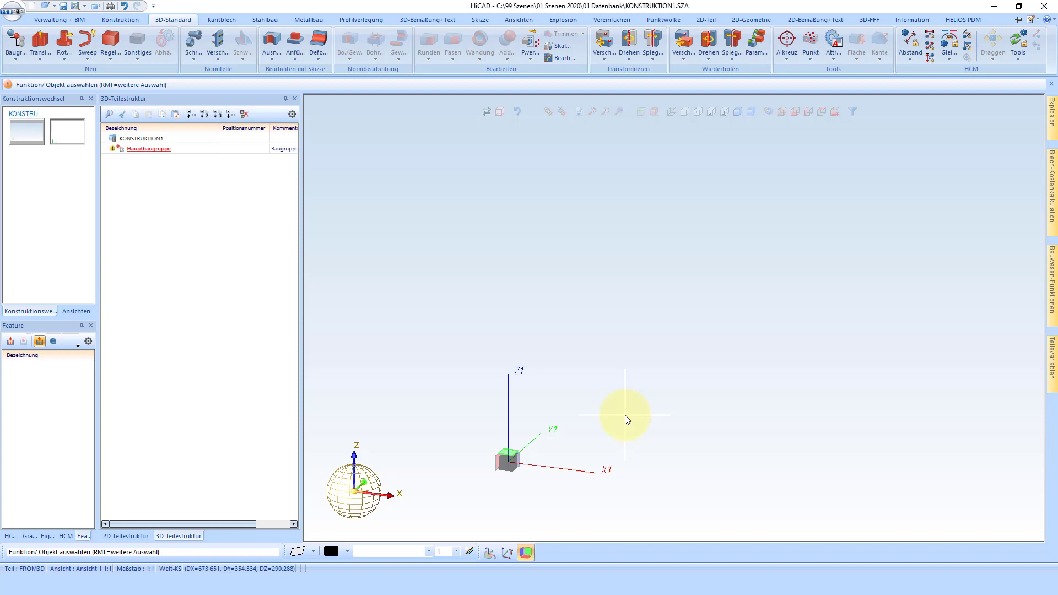
# - Link the main assembly to Dusche.xlsm as an original-file reference, without opening Excel, and compute the parts
pyautogui.click(612, 340)
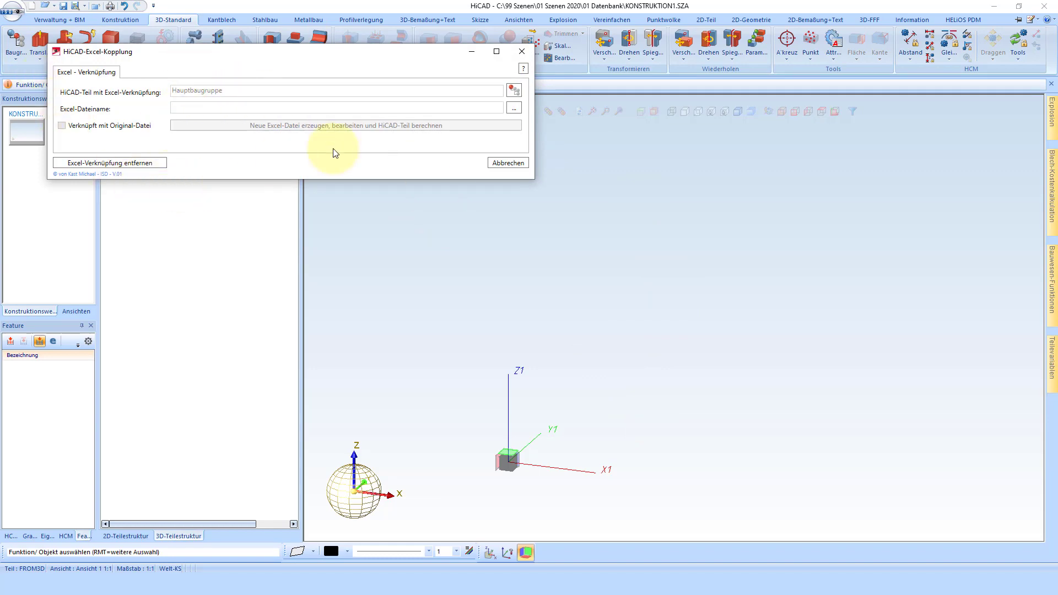
pyautogui.click(515, 108)
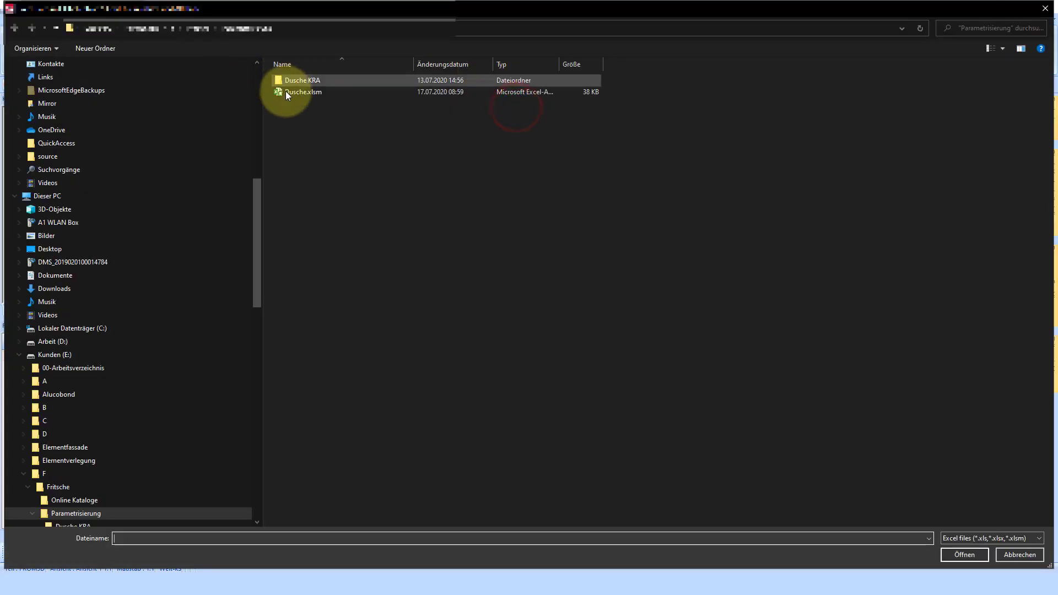
pyautogui.click(288, 92)
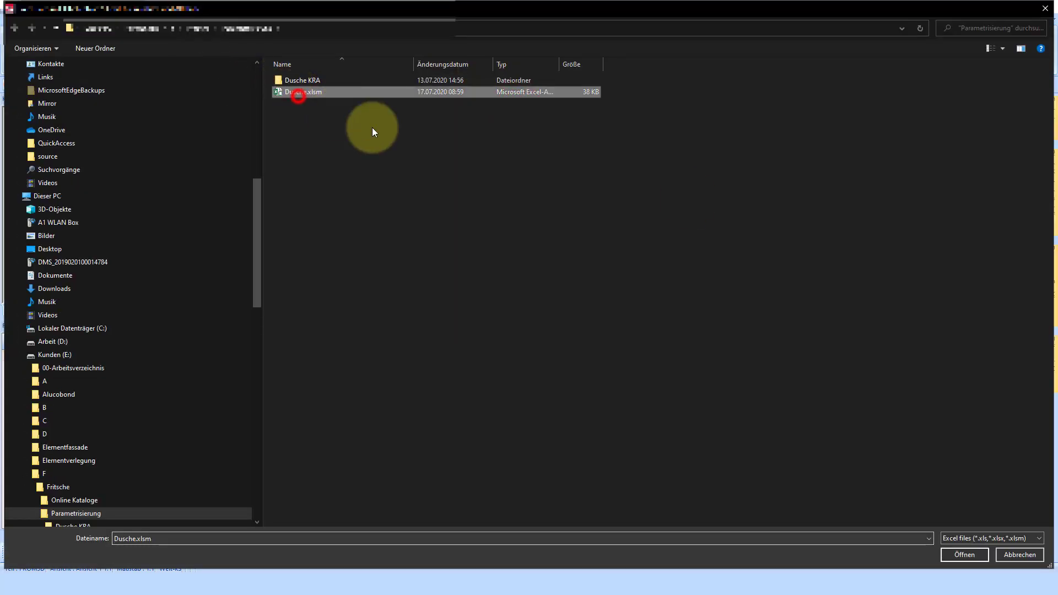
pyautogui.click(976, 556)
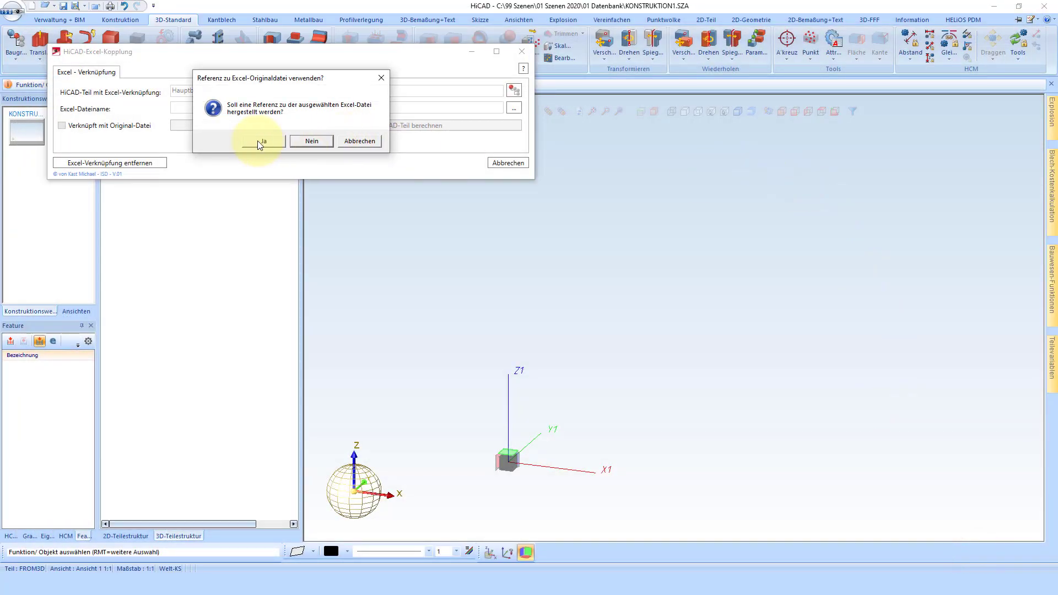
pyautogui.click(257, 141)
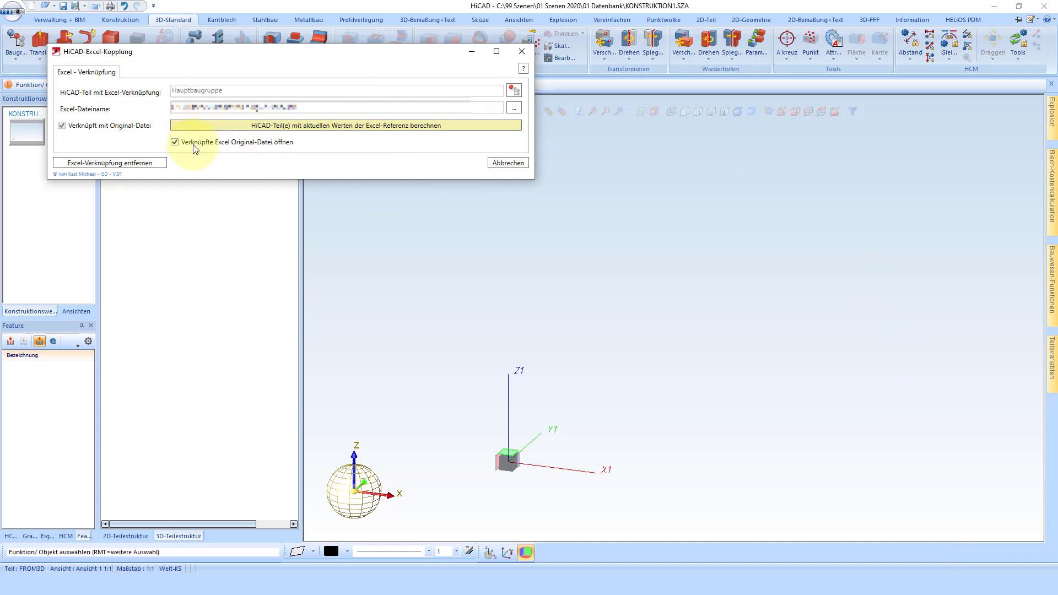
pyautogui.click(193, 144)
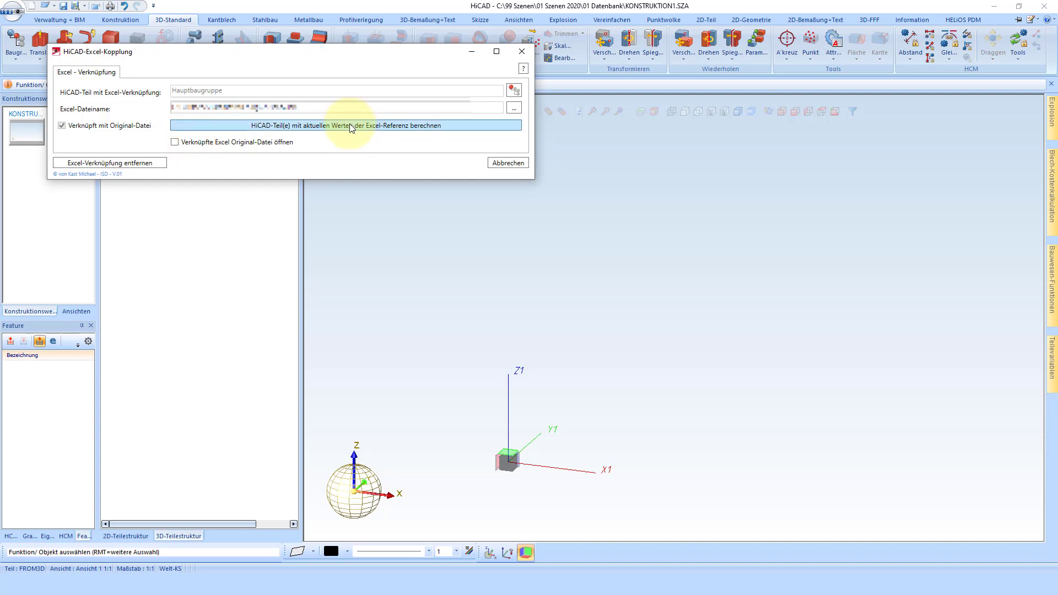
pyautogui.click(351, 126)
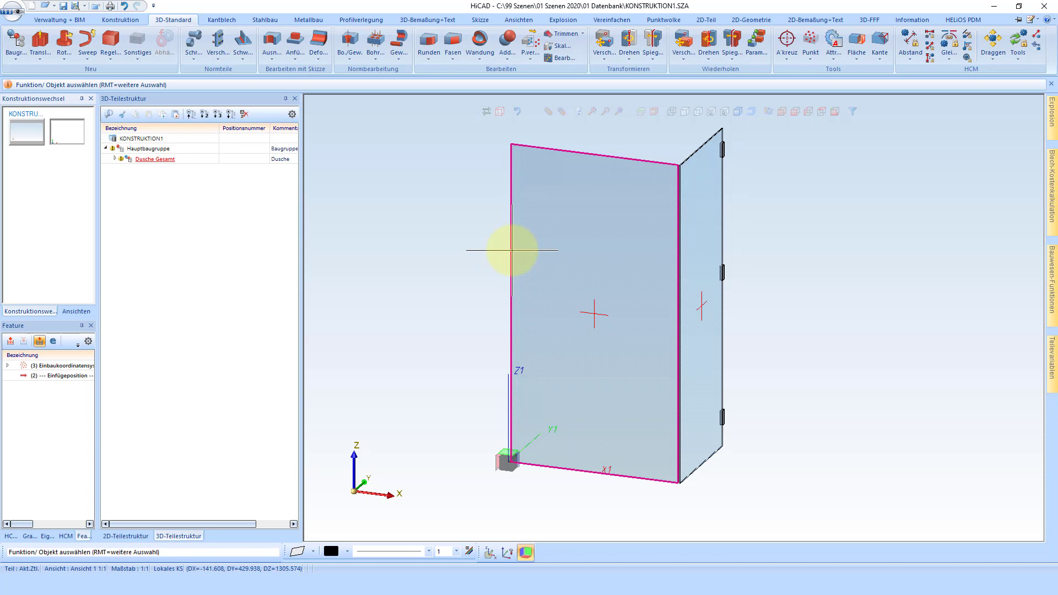
# - Recalculate Dusche Gesamt with 'Verknüpfte Excel Original-Datei öffnen' checked so Dusche.xlsm opens in Excel
pyautogui.click(511, 249)
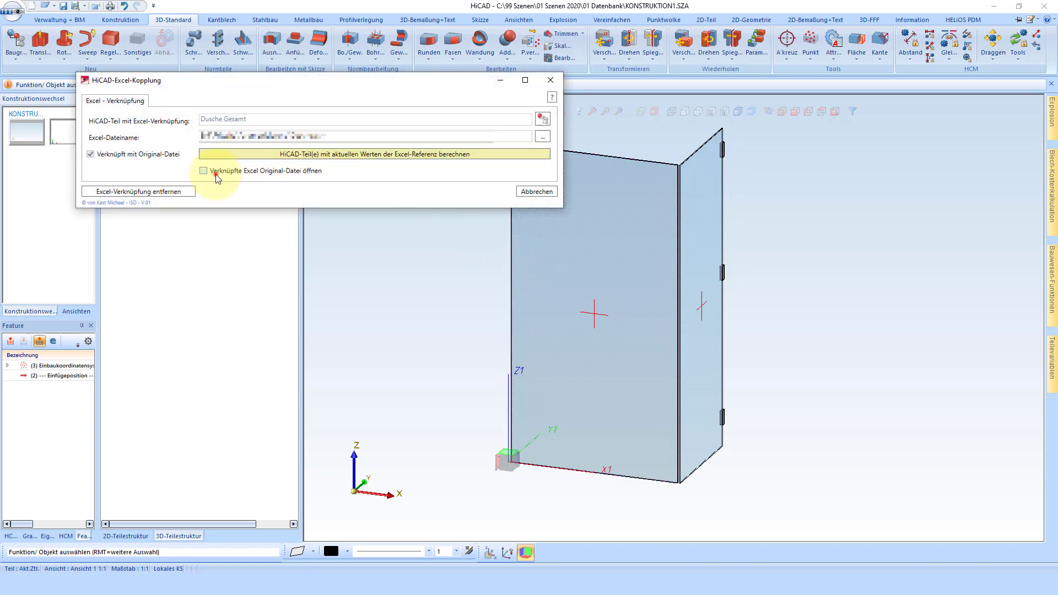
pyautogui.click(204, 171)
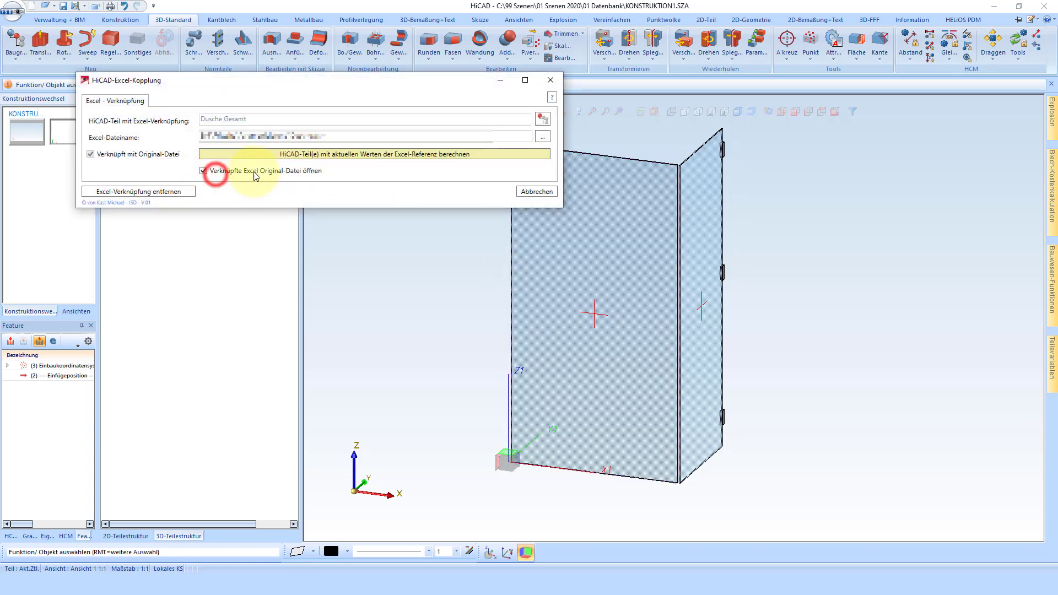
pyautogui.click(327, 154)
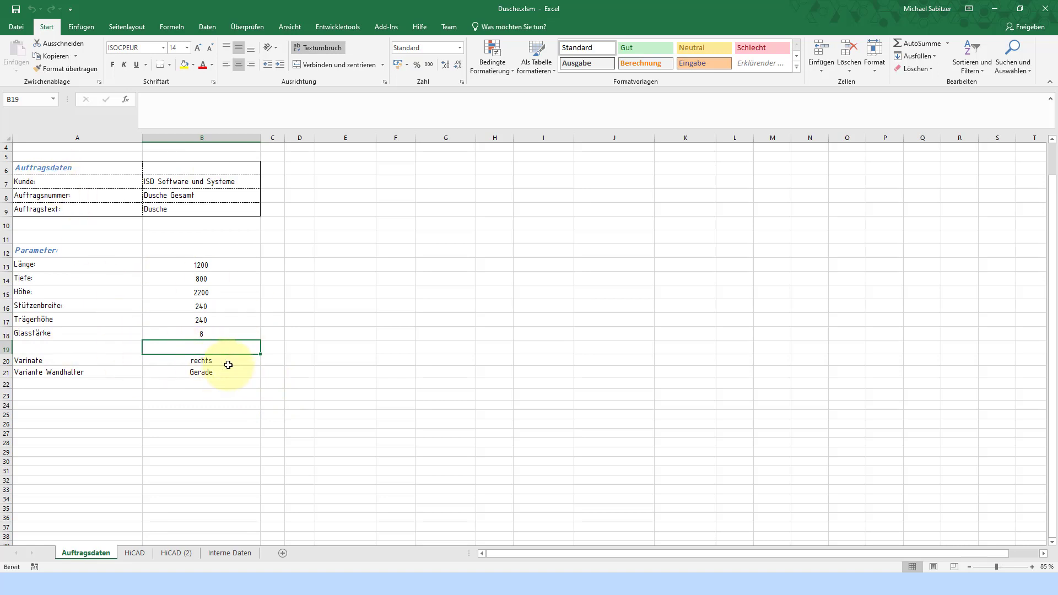
# - Set Varinate in B20 to beidseitig, then save and close Dusche.xlsm
pyautogui.click(230, 363)
pyautogui.click(265, 360)
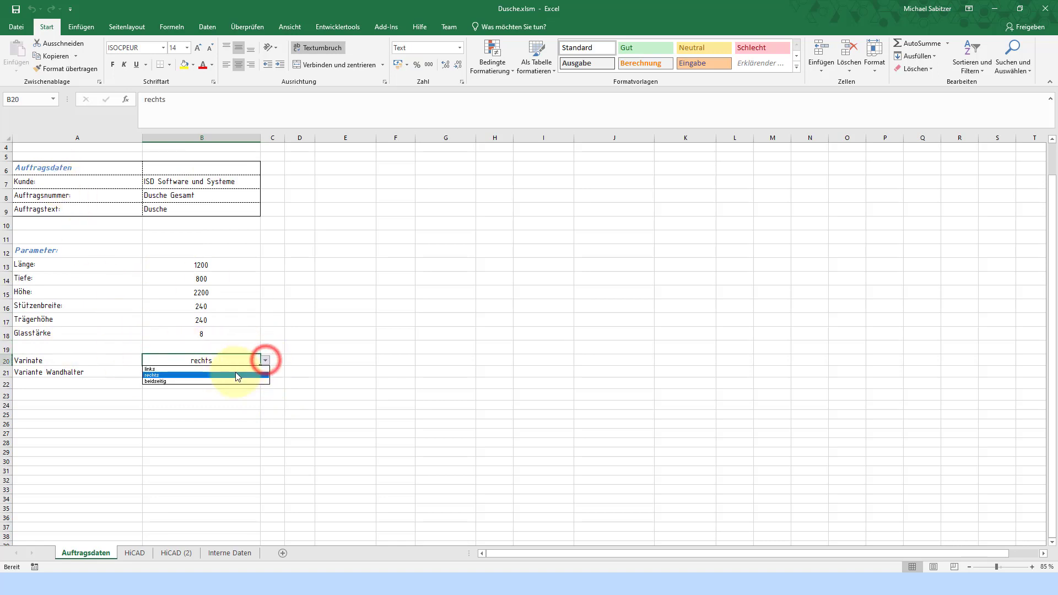
pyautogui.click(229, 381)
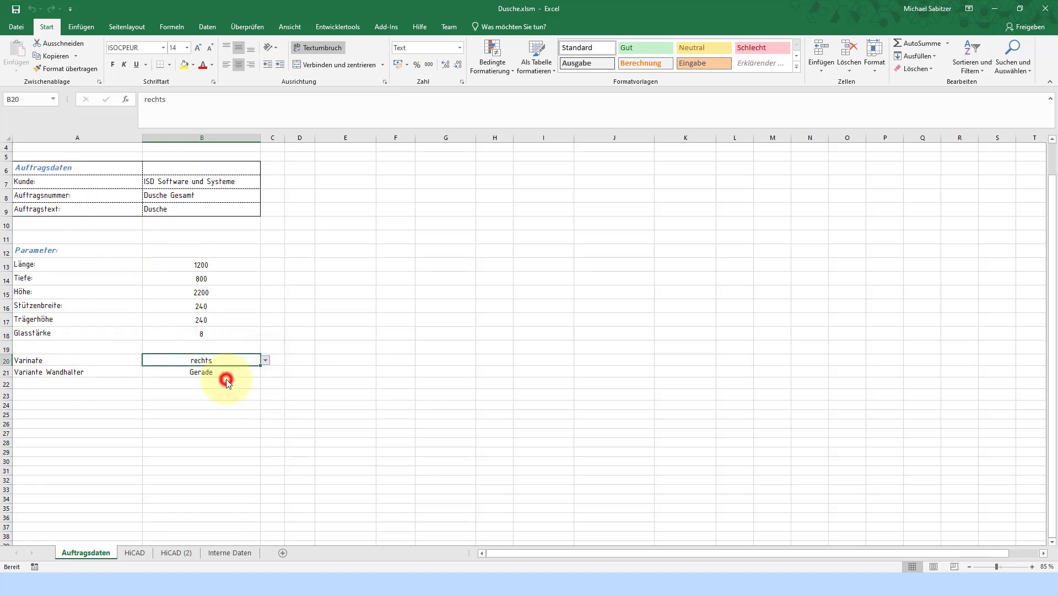
pyautogui.click(208, 335)
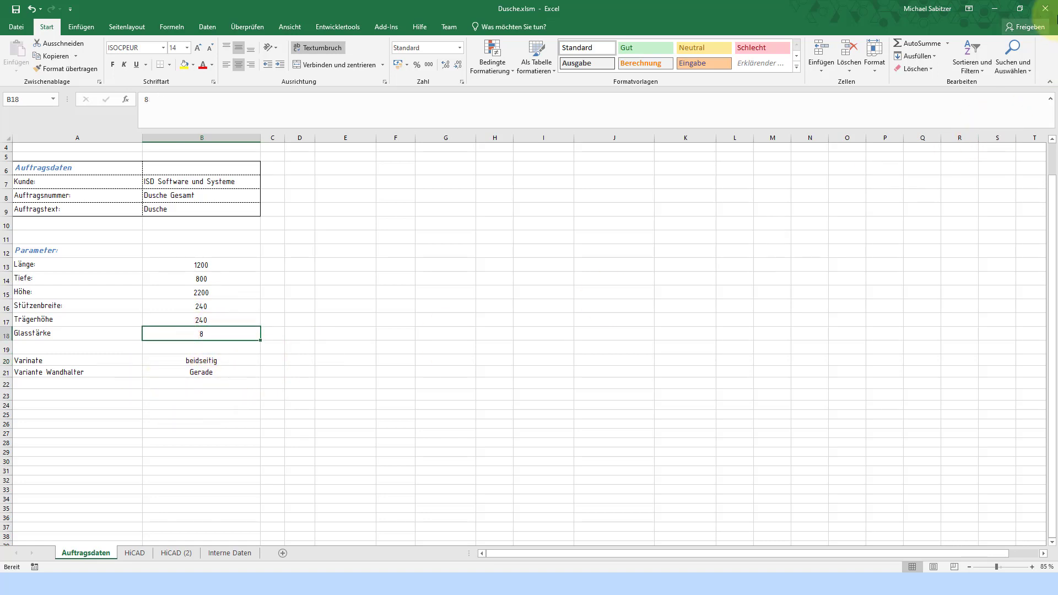
pyautogui.click(1045, 9)
pyautogui.click(467, 305)
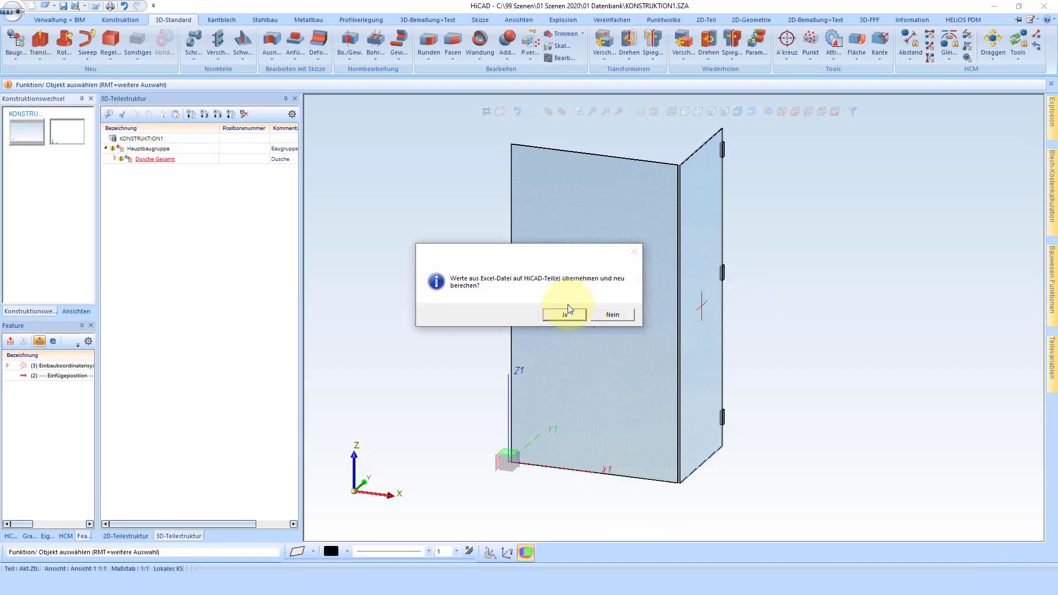
# - Apply the Excel values to build the two-sided shower with a third glass panel, then reopen Dusche.xlsm
pyautogui.click(561, 313)
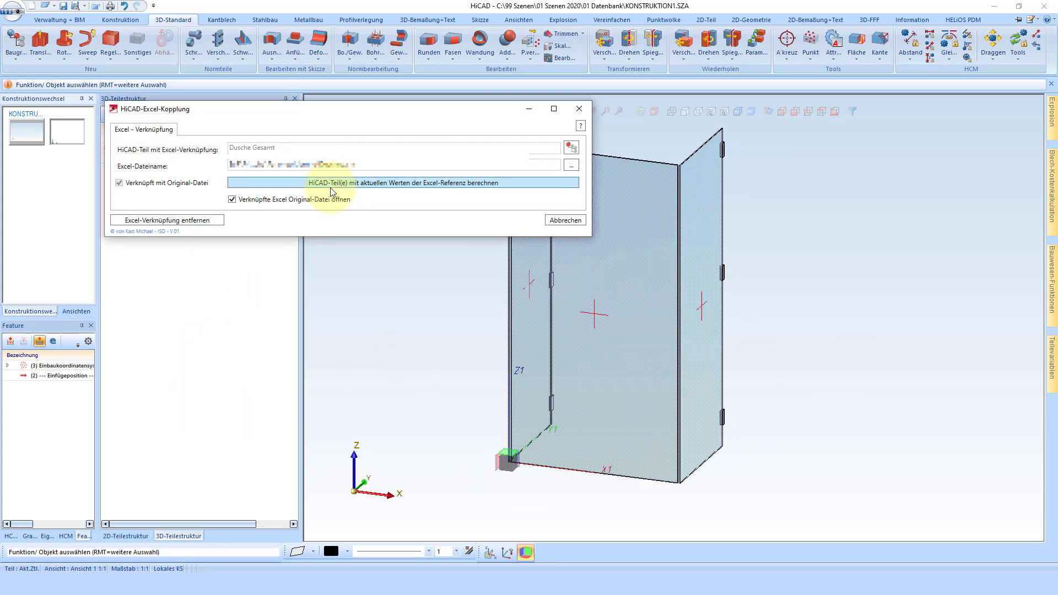
pyautogui.click(329, 188)
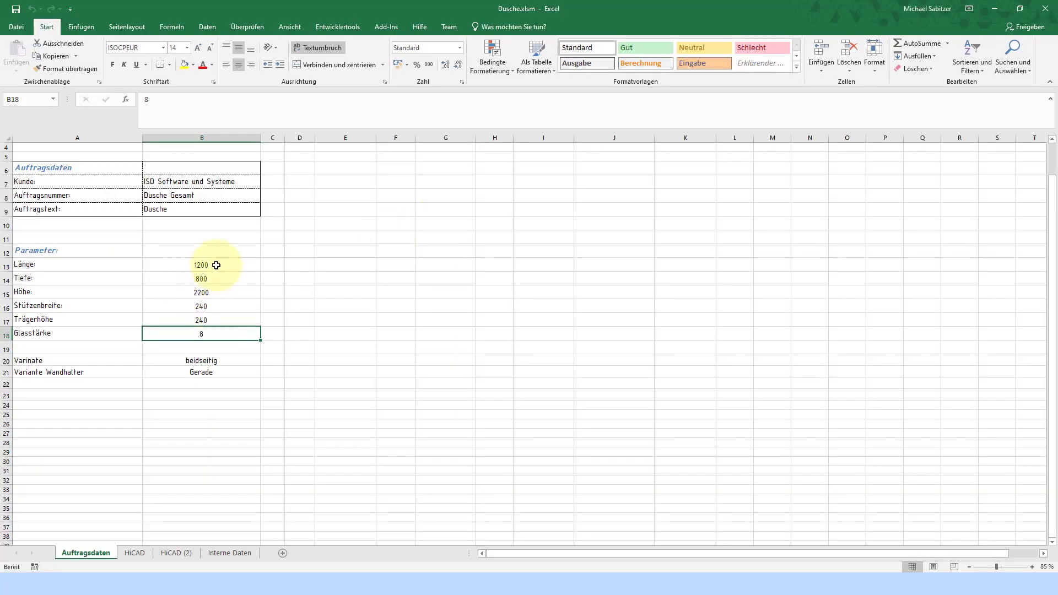
# - Edit the Länge, Höhe (2000) and Tiefe values in cells B13–B15
pyautogui.click(216, 265)
pyautogui.write('1')
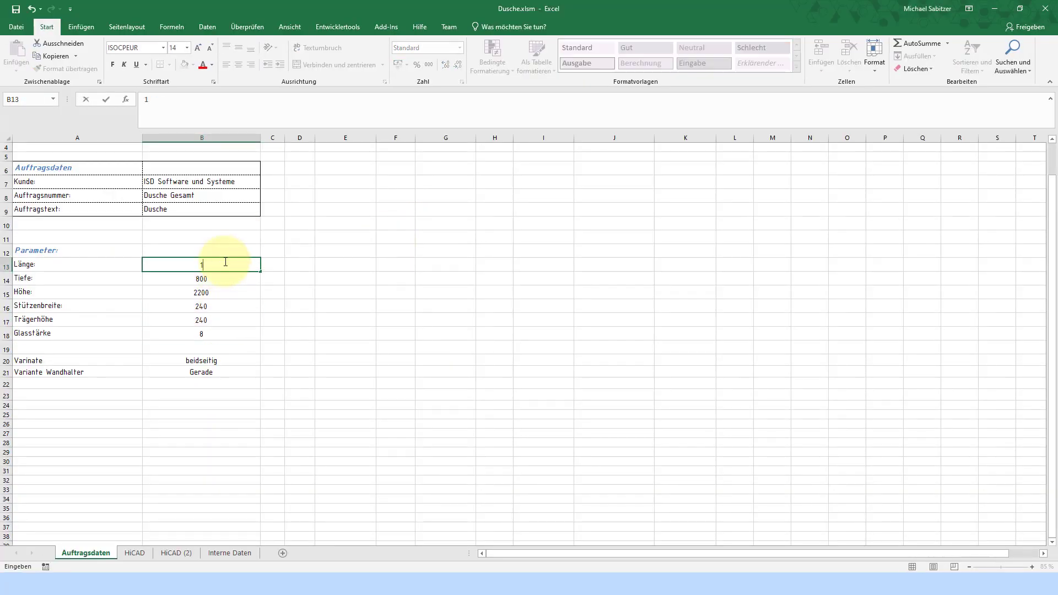
pyautogui.write('00')
pyautogui.click(218, 293)
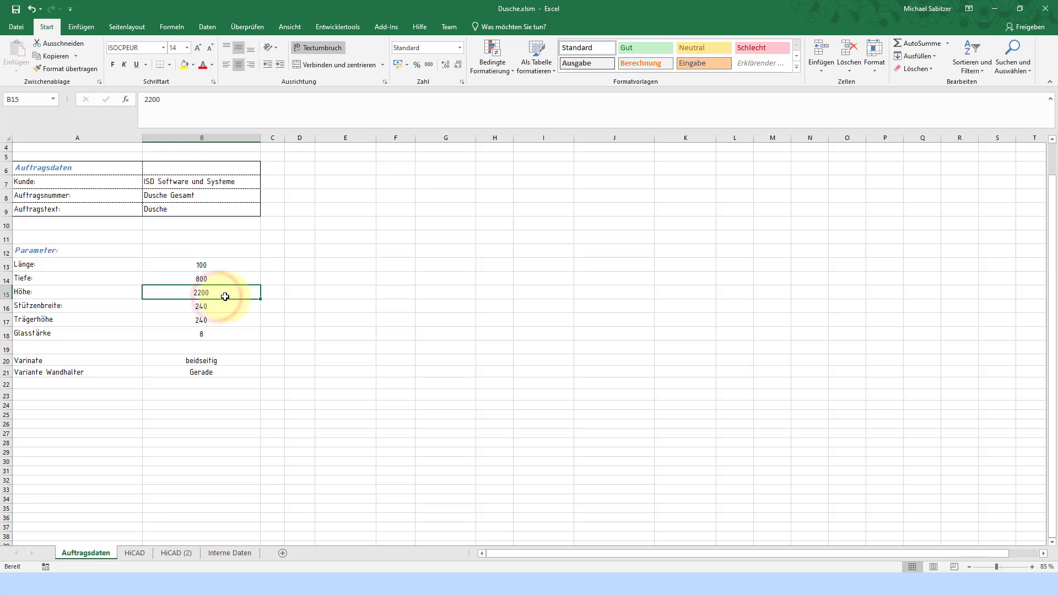
pyautogui.write('2')
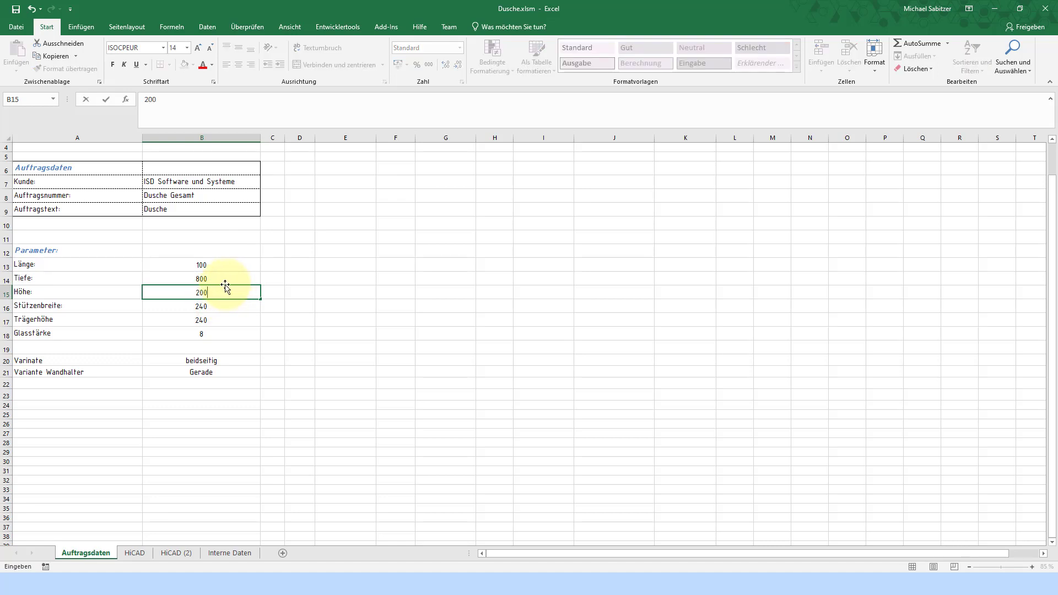
pyautogui.write('0')
pyautogui.click(225, 280)
pyautogui.write('10')
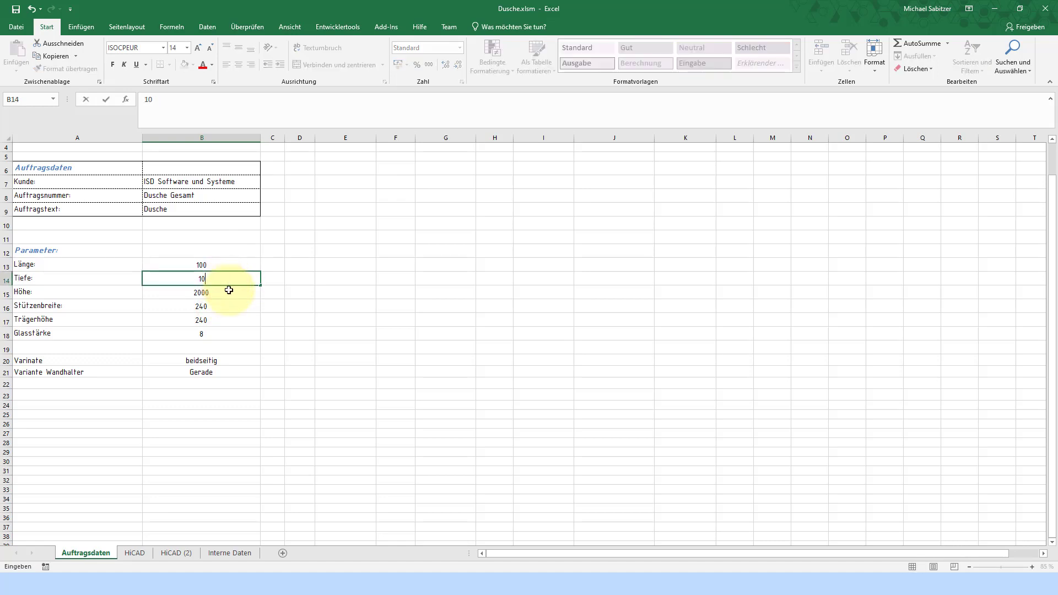
pyautogui.write('0')
# - Set Varinate to links and Wandhalter to Eckig, then save and close Dusche.xlsm
pyautogui.click(246, 362)
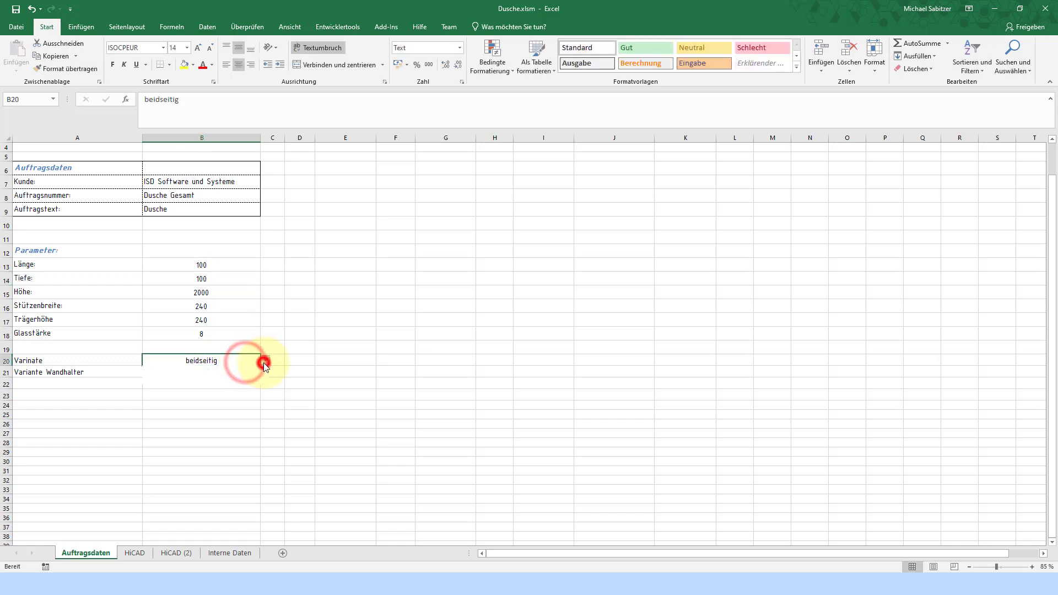
pyautogui.click(225, 368)
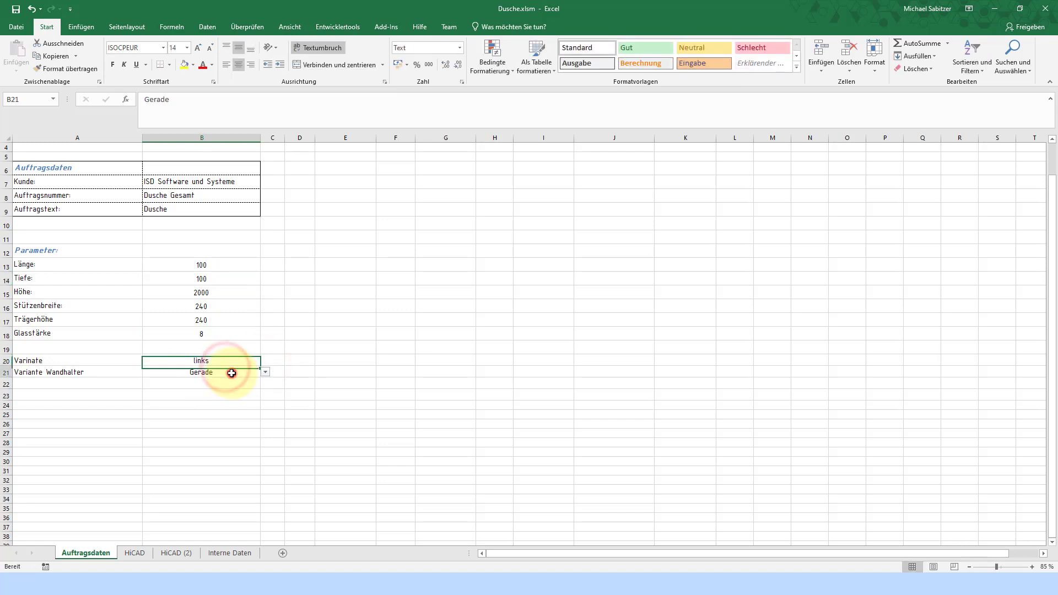
pyautogui.click(265, 371)
pyautogui.click(221, 386)
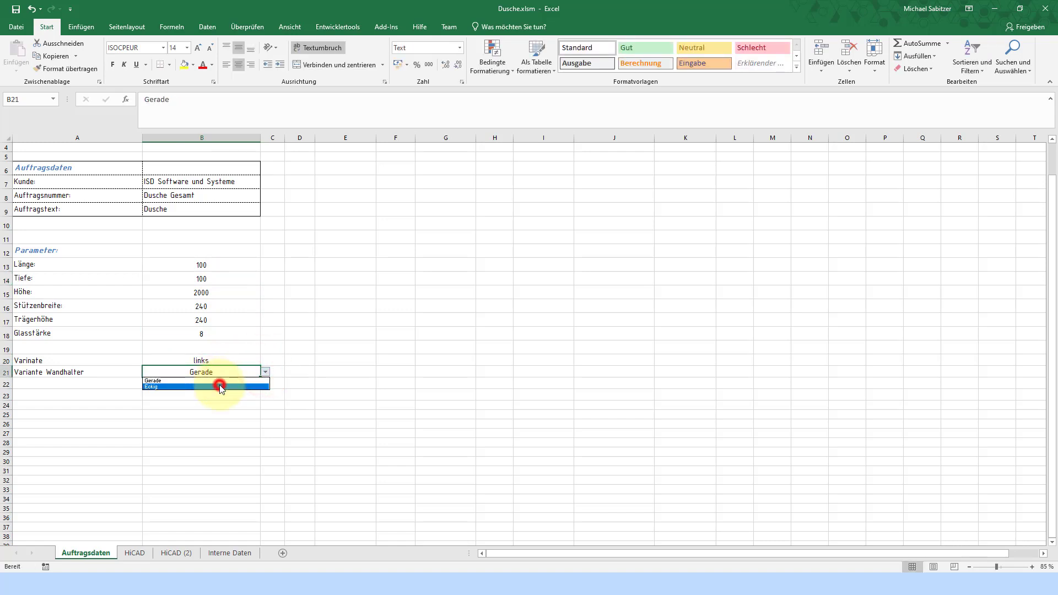
pyautogui.click(237, 323)
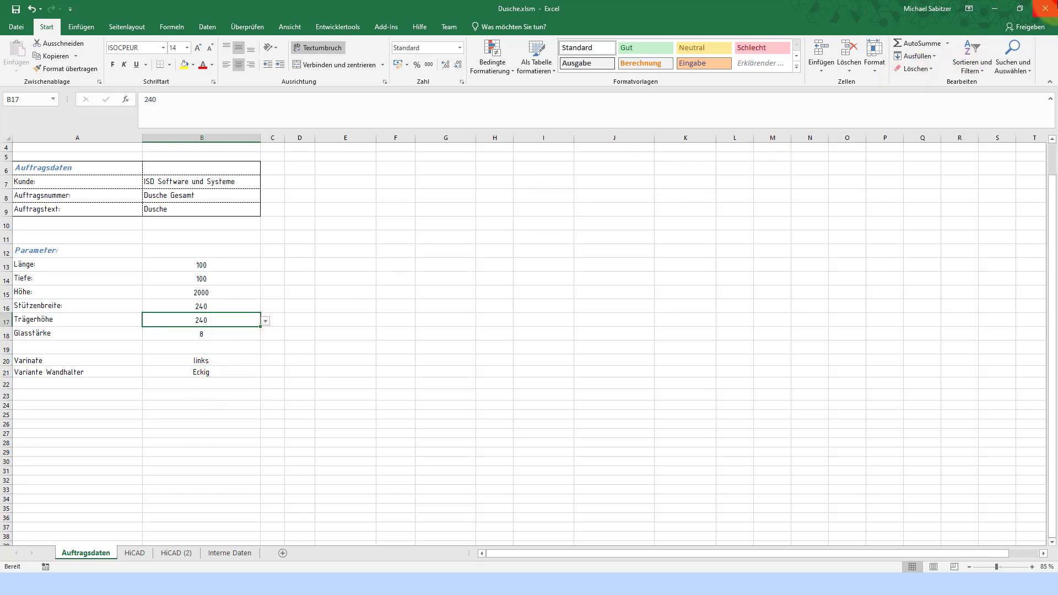
pyautogui.click(1045, 9)
pyautogui.click(474, 306)
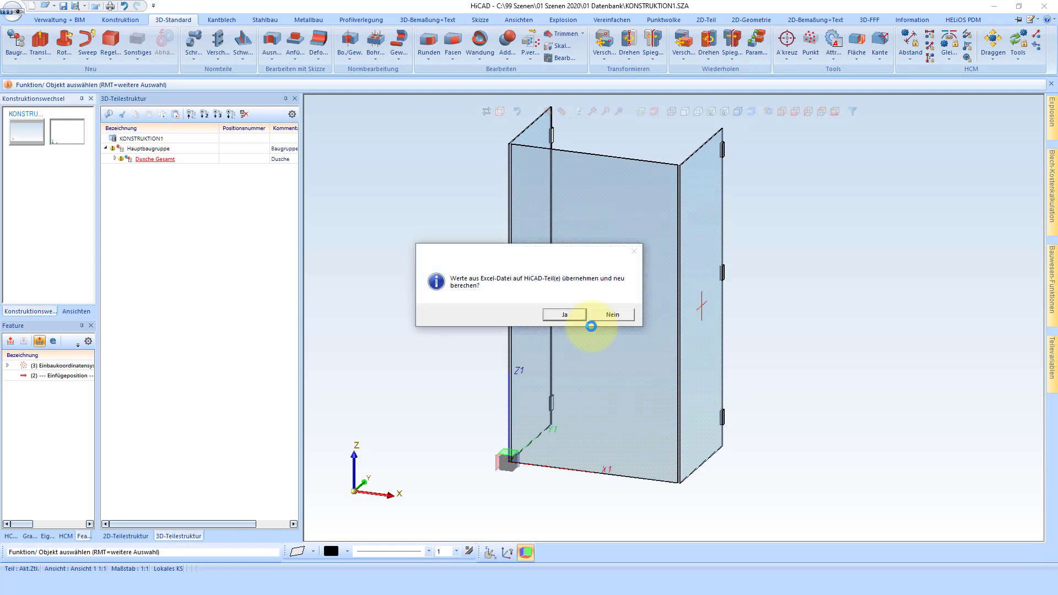
# - Rebuild the model from Excel, then set Länge and Tiefe to 1000 in Dusche.xlsm and save
pyautogui.click(564, 317)
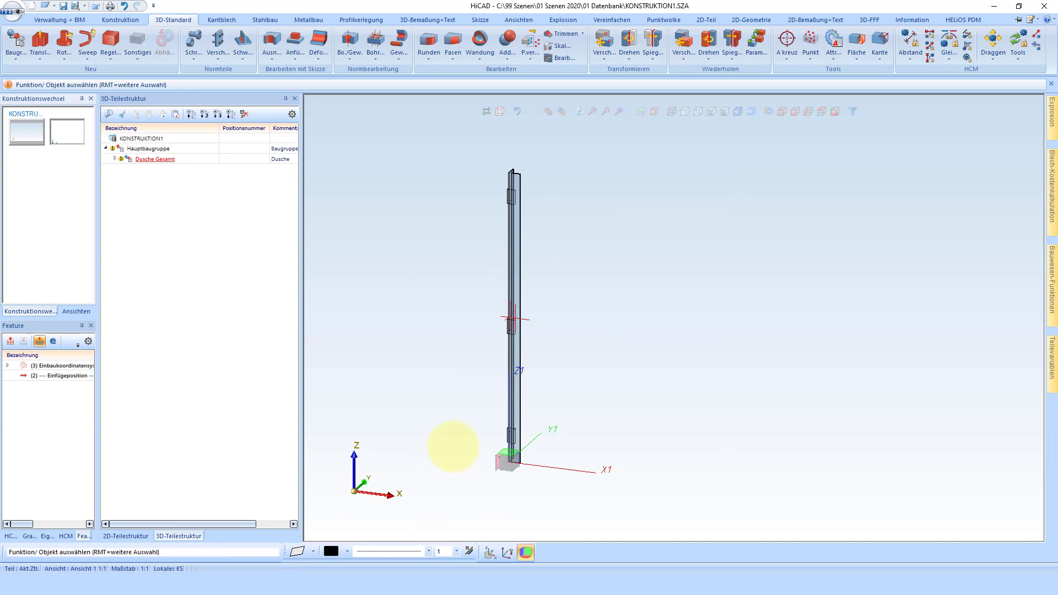
pyautogui.click(422, 206)
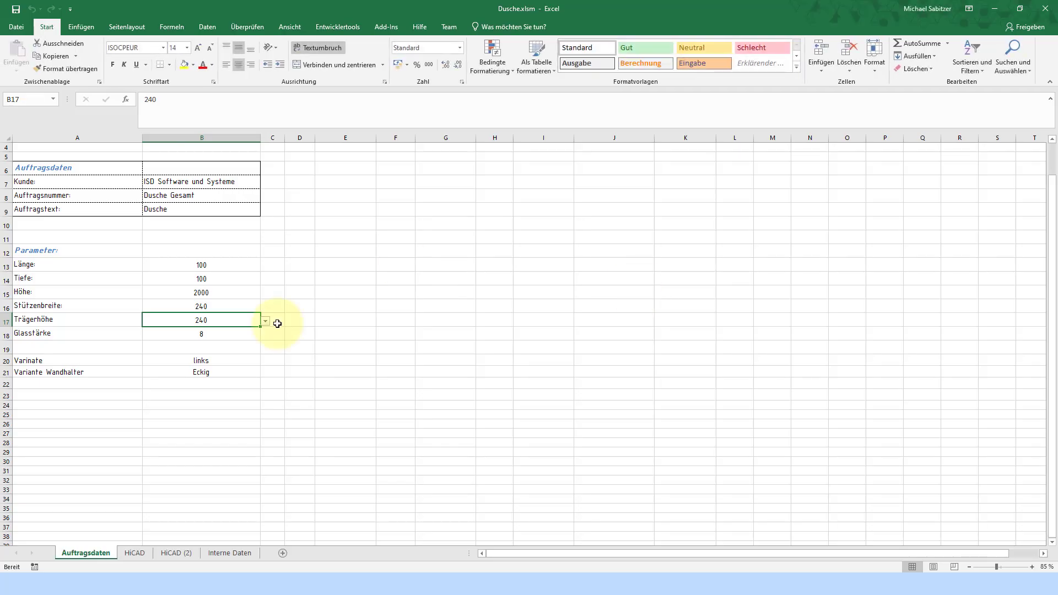
pyautogui.click(232, 264)
pyautogui.doubleClick(232, 264)
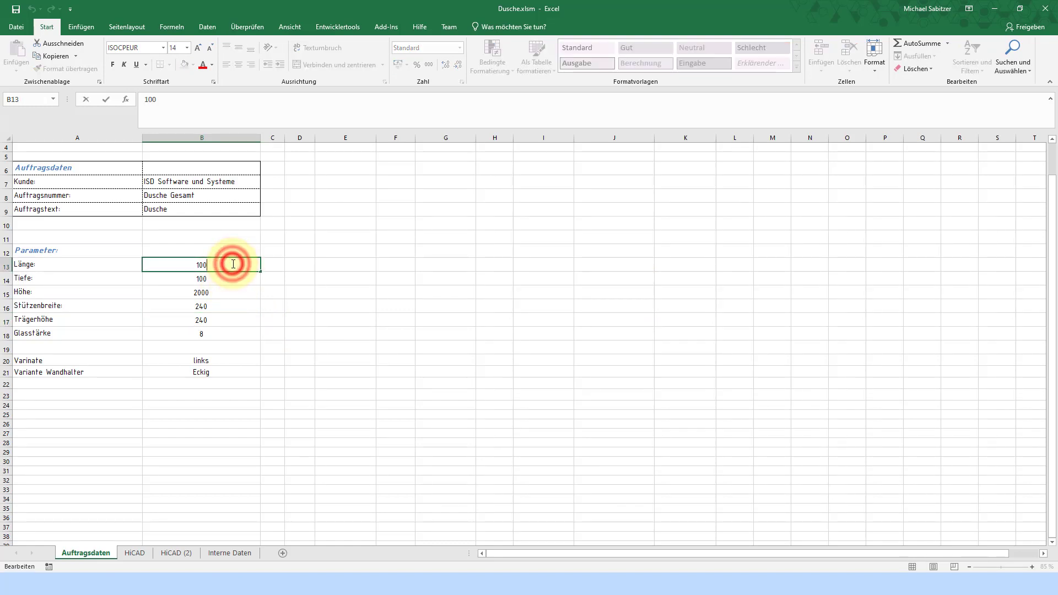
pyautogui.write('0')
pyautogui.click(231, 279)
pyautogui.doubleClick(232, 279)
pyautogui.write('0')
pyautogui.click(243, 265)
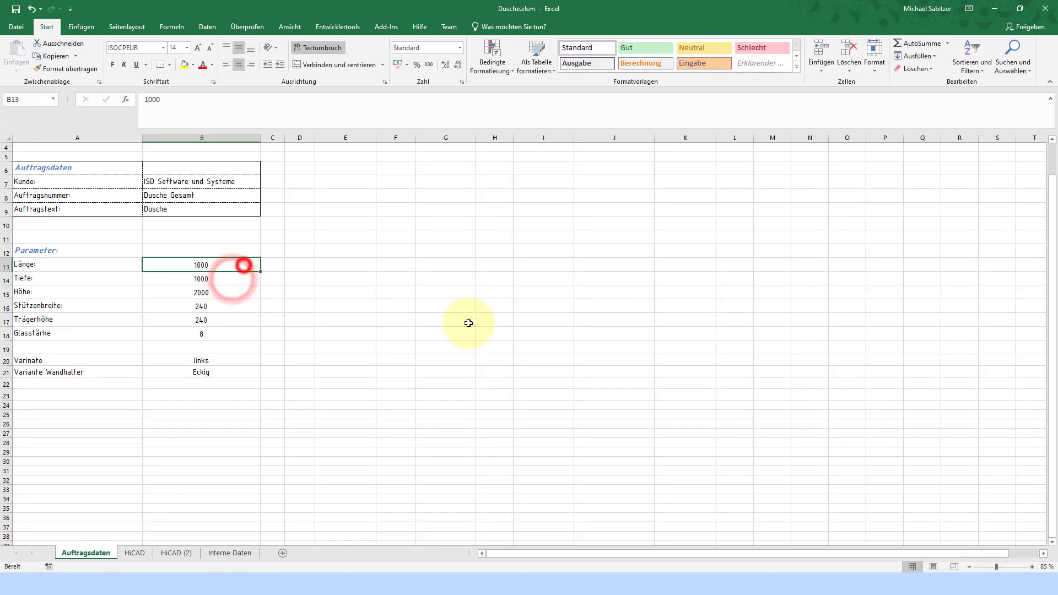
pyautogui.click(1045, 8)
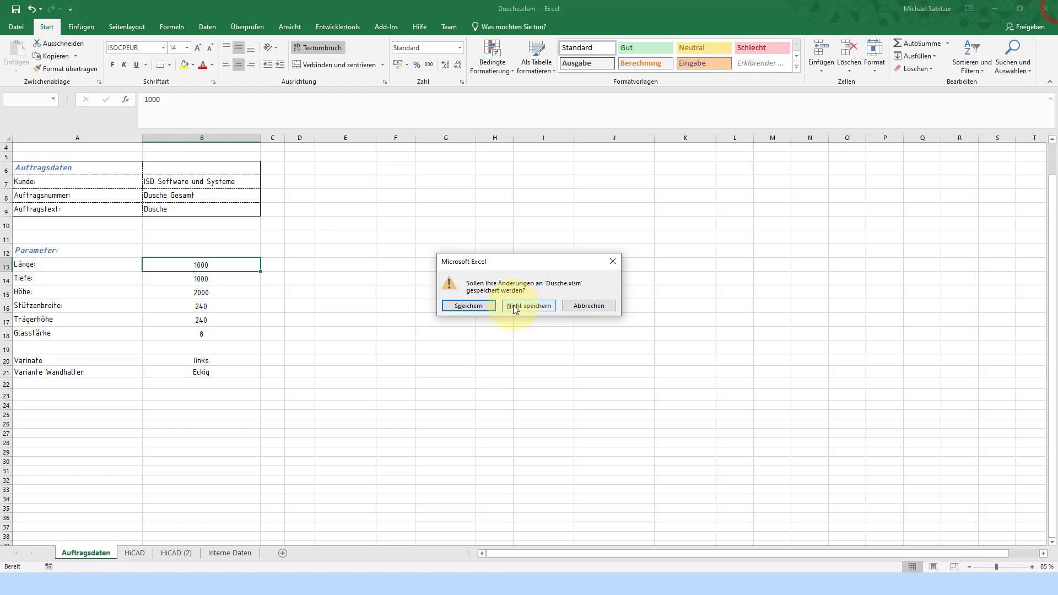
pyautogui.click(451, 306)
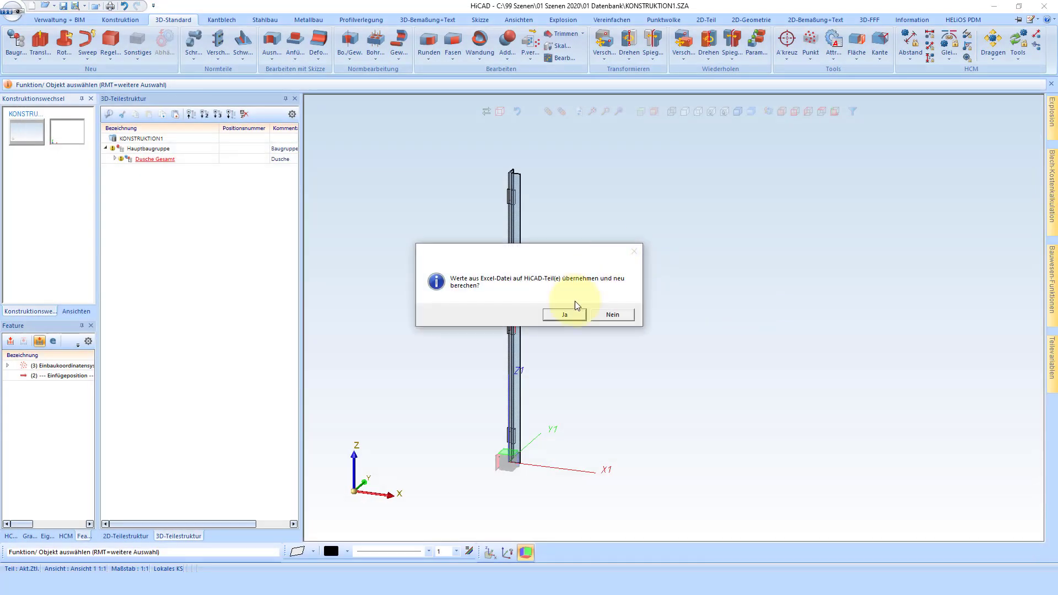
# - Apply the Excel values for 1000 by 1000 glass panels and swing the hinged door open
pyautogui.click(563, 314)
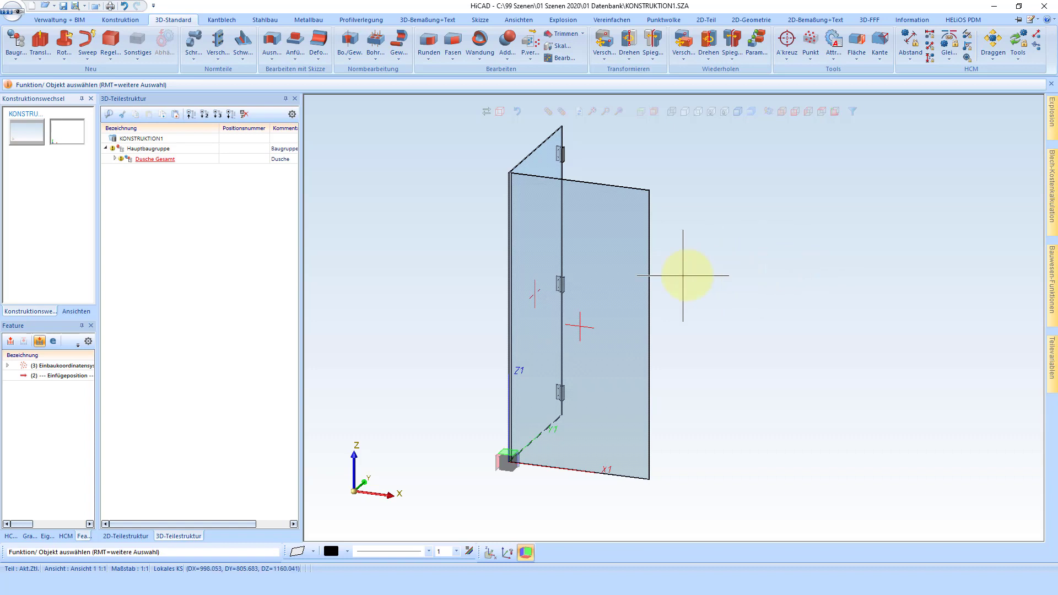
pyautogui.click(589, 272)
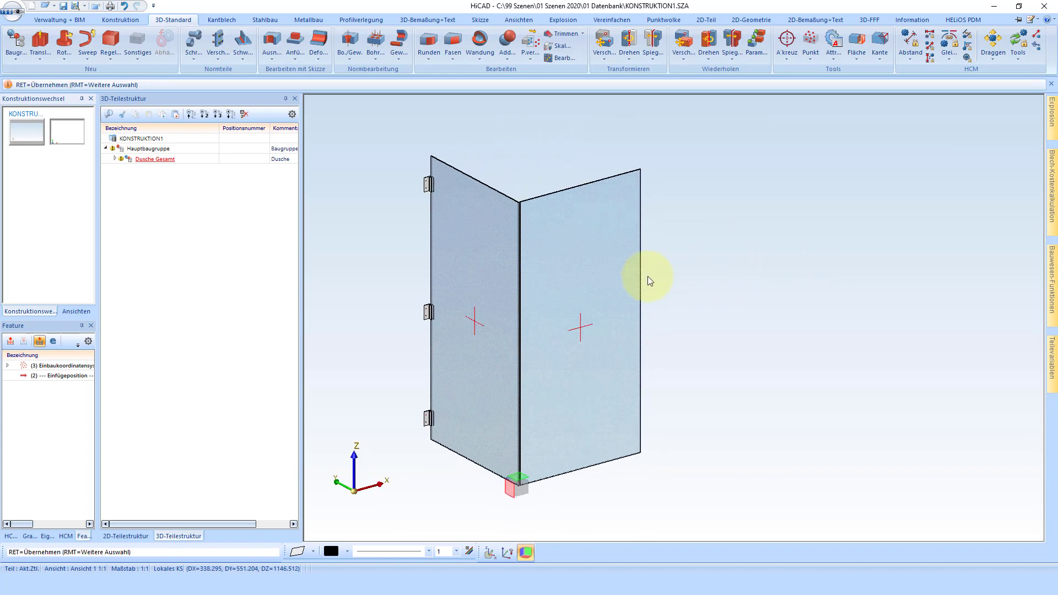
pyautogui.middleClick(647, 276)
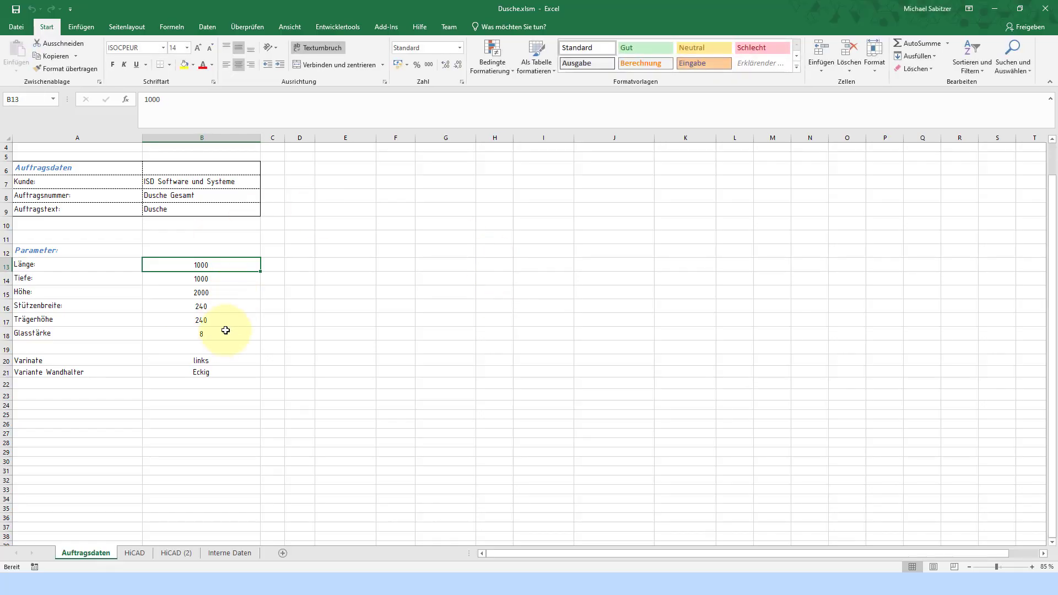
# - Set Varinate (B20) to beidseitig and Wandhalter (B21) to Gerade, then save and close Dusche.xlsm
pyautogui.click(220, 358)
pyautogui.click(265, 361)
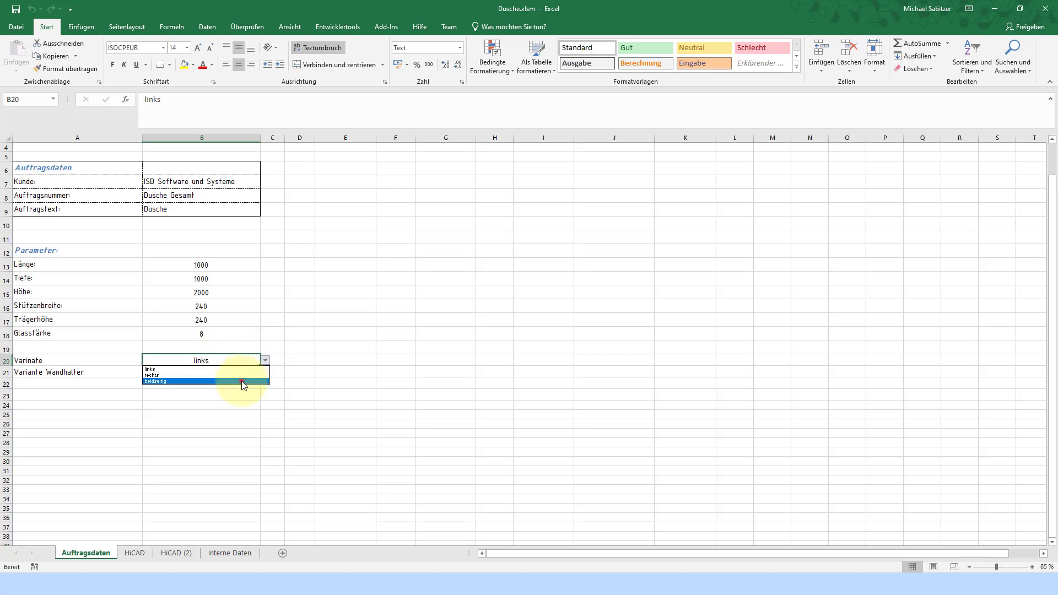
pyautogui.click(242, 380)
pyautogui.click(266, 369)
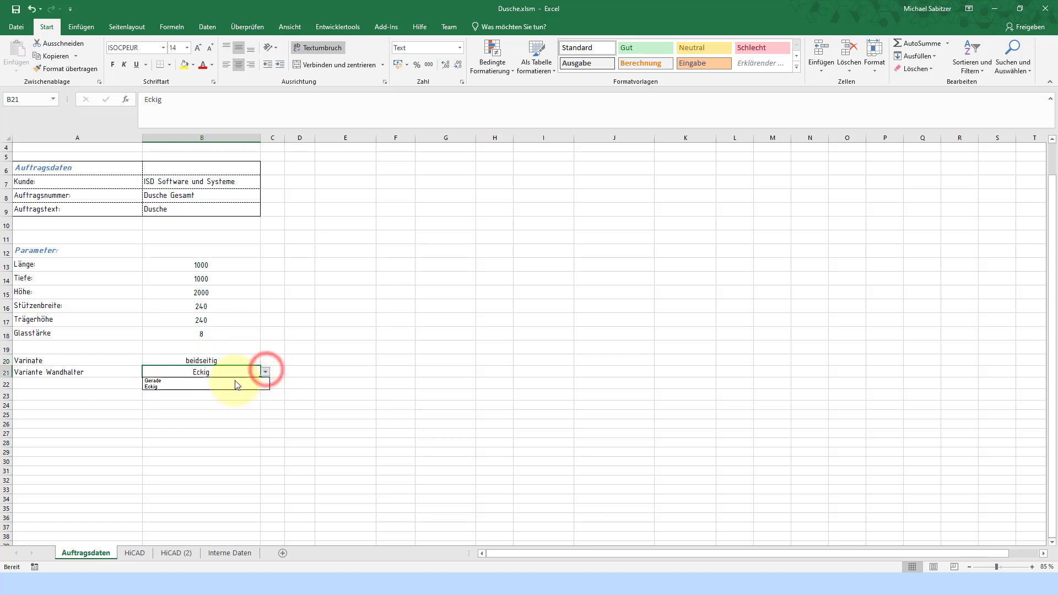
pyautogui.click(234, 380)
pyautogui.click(230, 294)
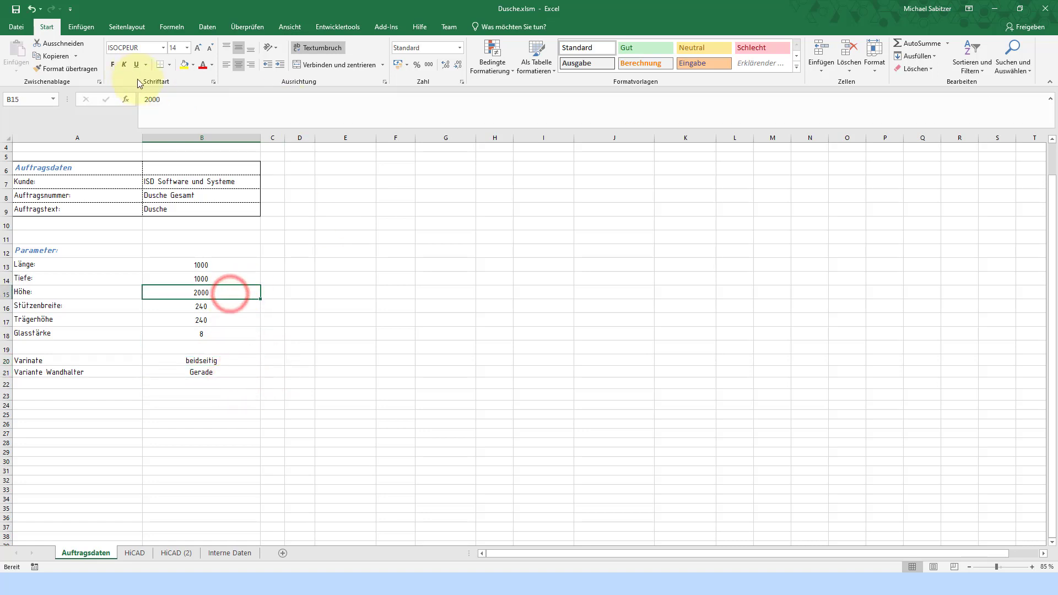
pyautogui.click(1045, 8)
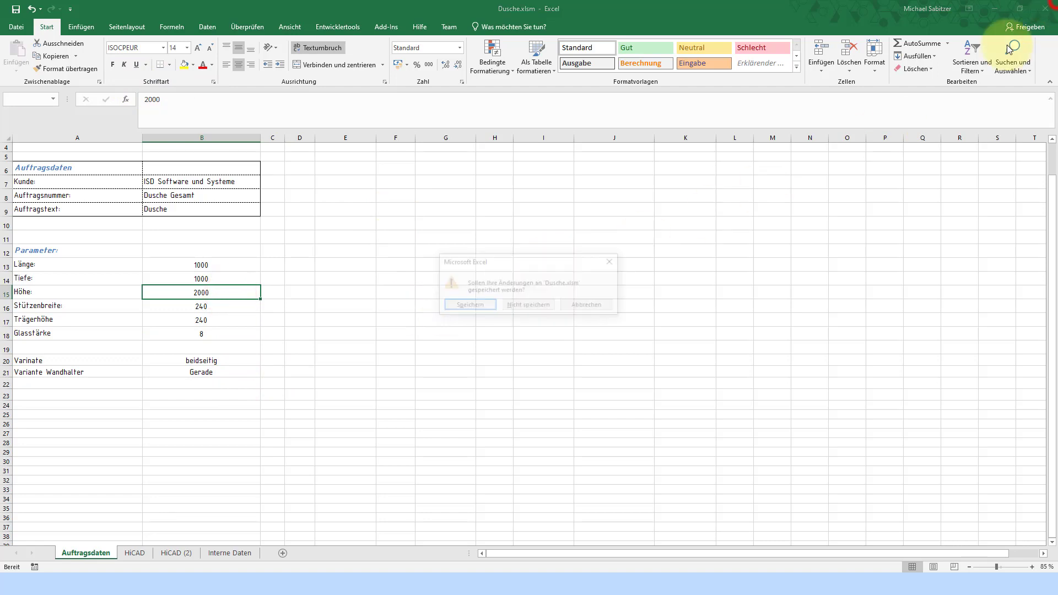
pyautogui.click(468, 304)
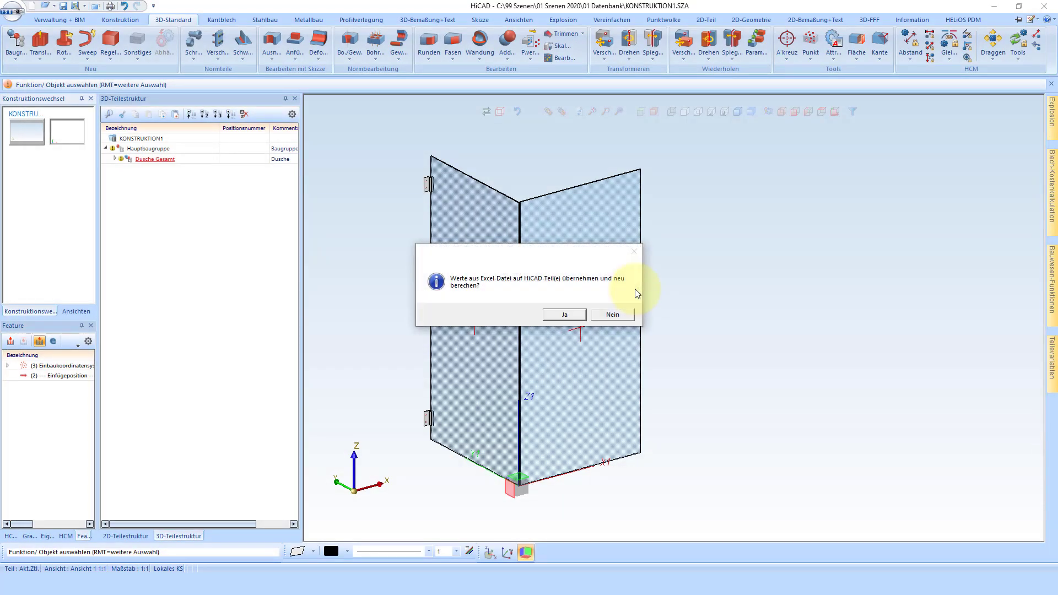
# - Confirm 'Werte aus Excel-Datei übernehmen' to rebuild the two-panel shower with a new Halter 1
pyautogui.click(571, 315)
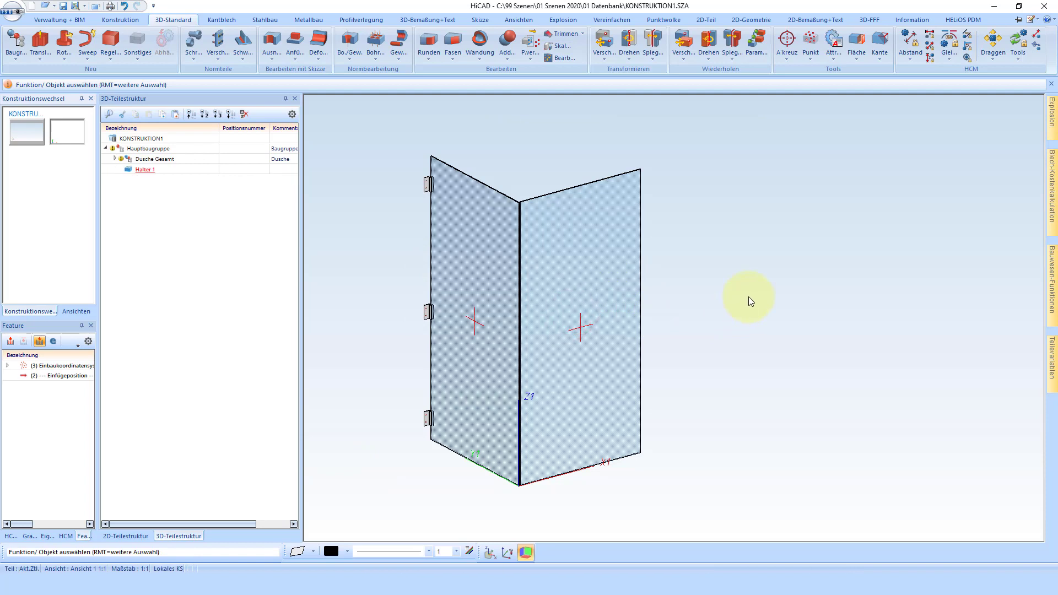